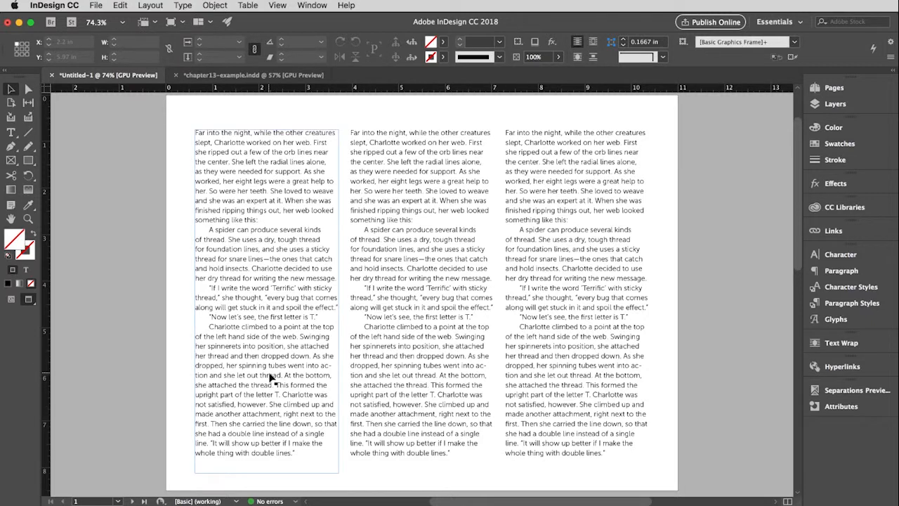
- Try center alignment on the middle text column, and change that column to right-aligned
left_click(419, 372)
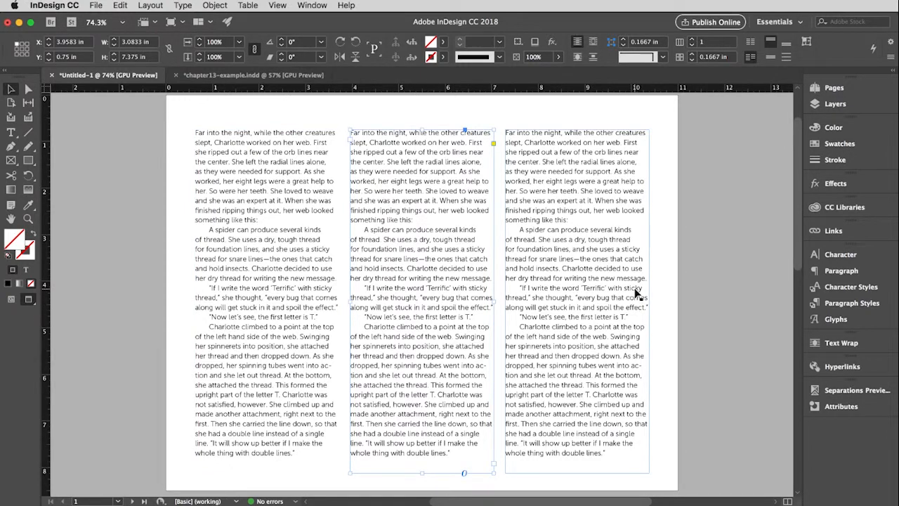
left_click(836, 271)
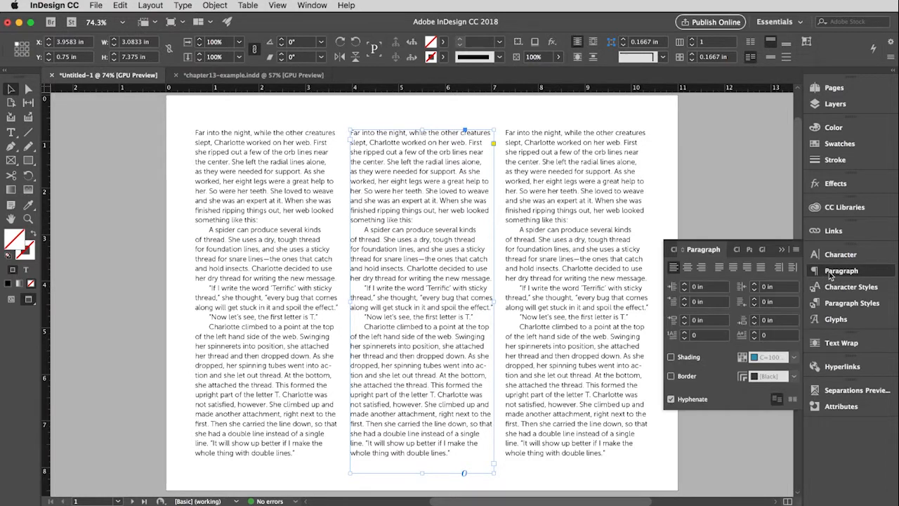
left_click(688, 268)
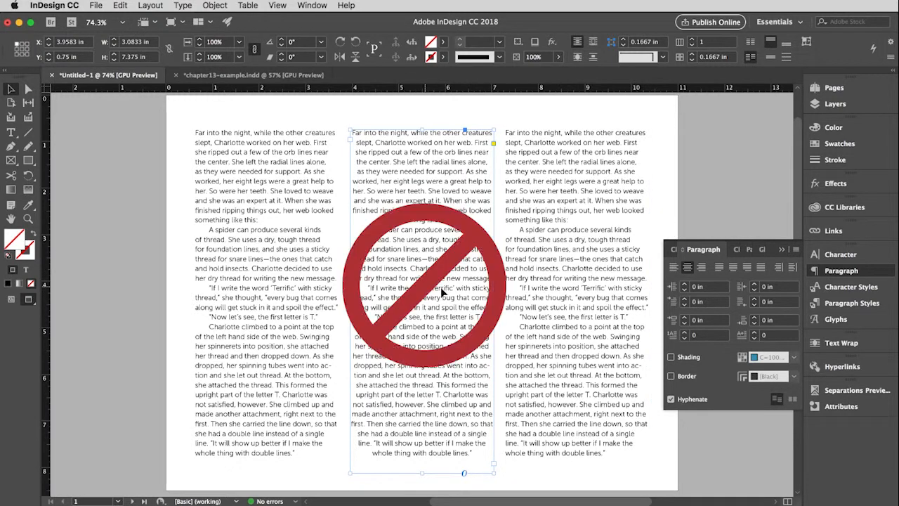
left_click(702, 269)
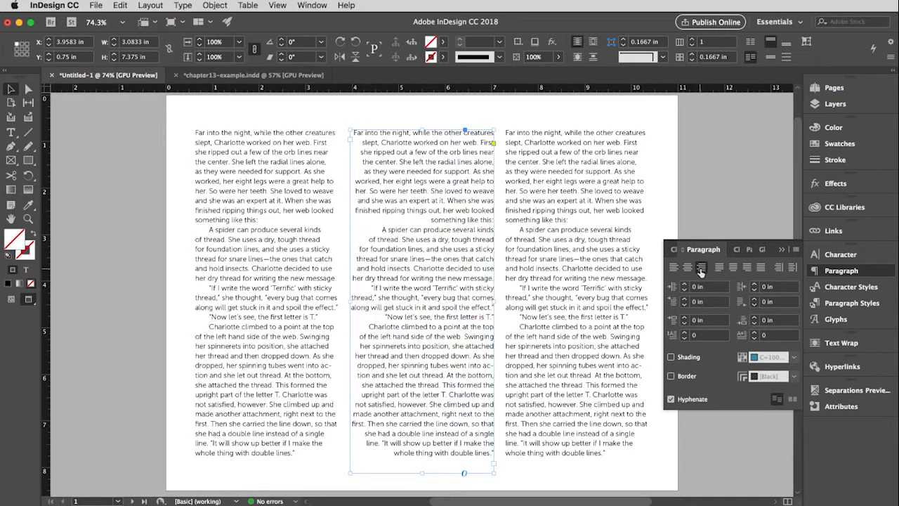
- Justify the third column's text with its last line aligned left, and close the paragraph settings
left_click(560, 300)
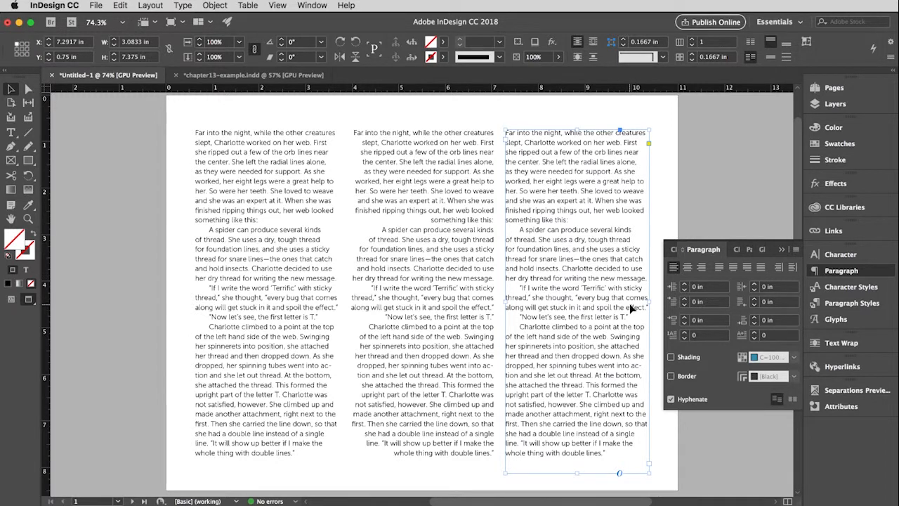
left_click(719, 268)
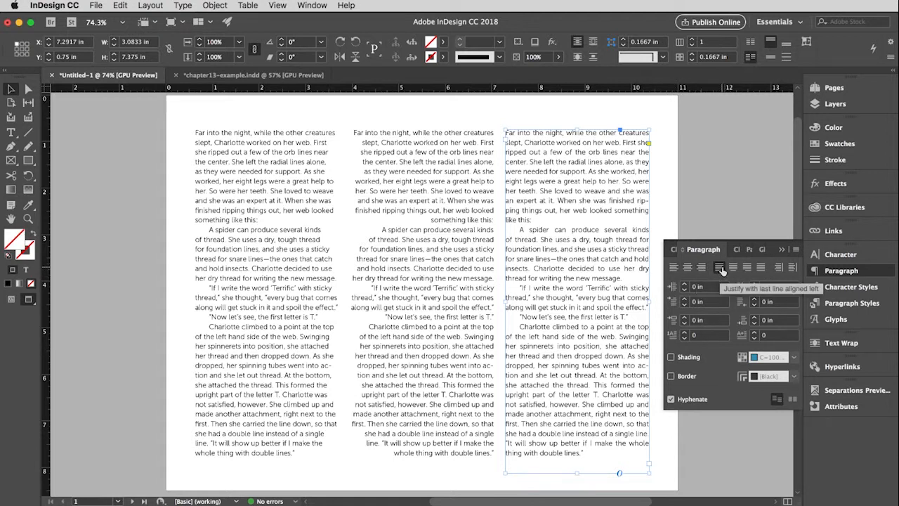
left_click(782, 251)
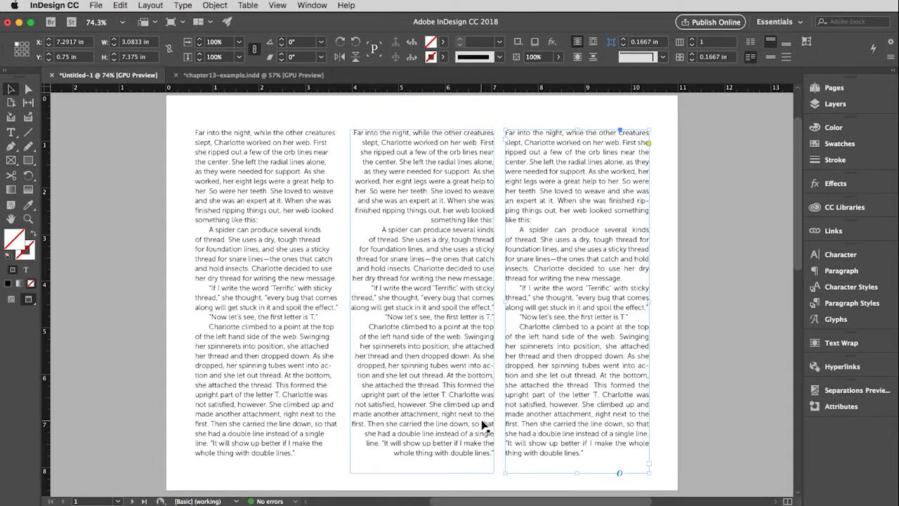
- Open the Tabs ruler for the first text frame on page 2 and align it with the frame above the second paragraph
scroll(482, 425, "down", 15)
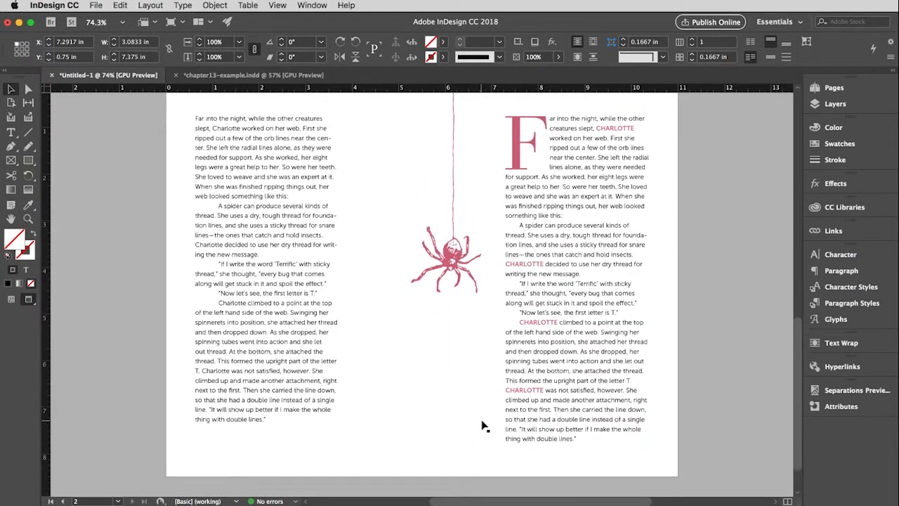
scroll(482, 424, "up", 1)
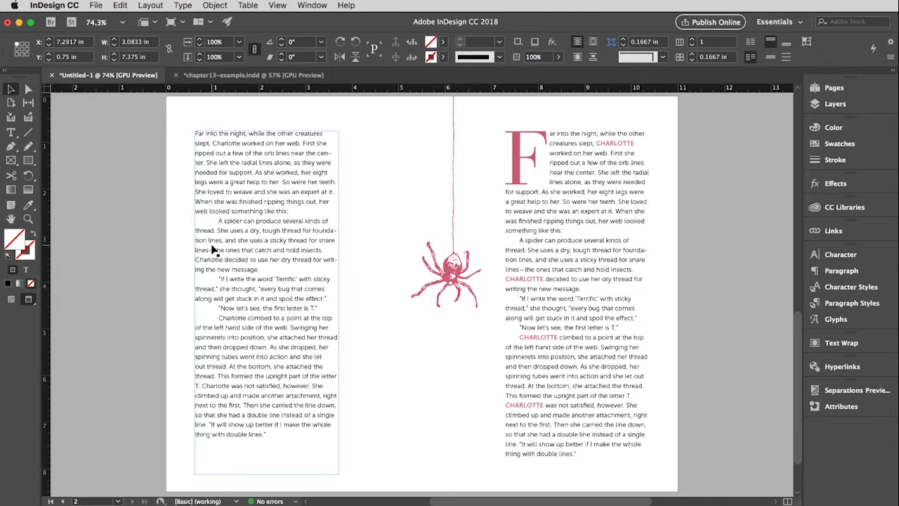
left_click(224, 155)
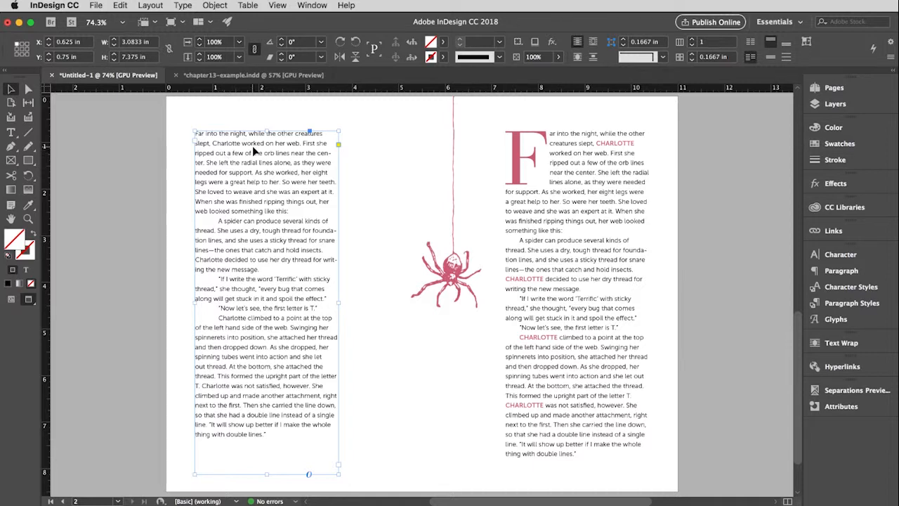
left_click(184, 5)
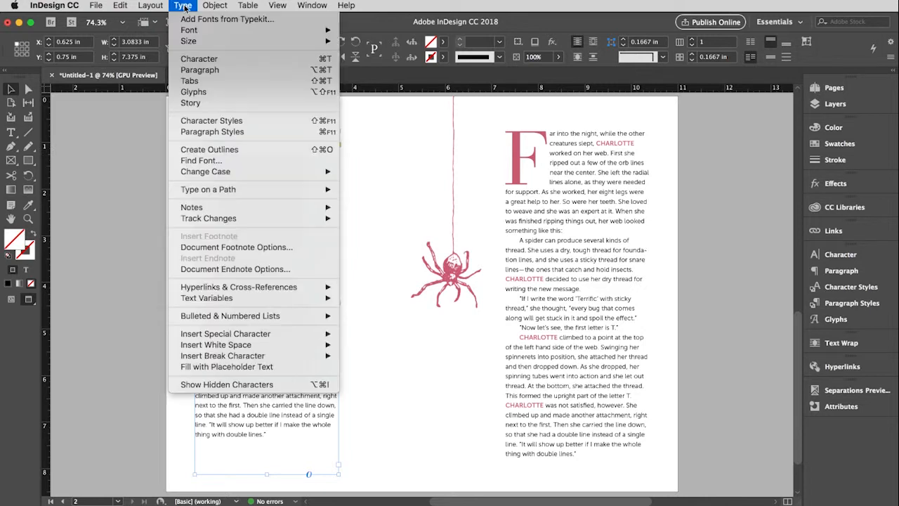
left_click(204, 81)
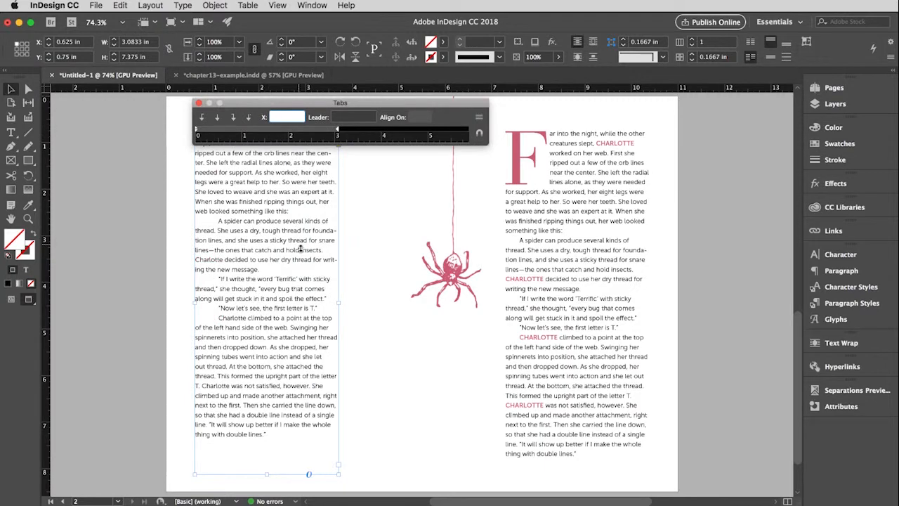
key("super+space")
left_click_drag(248, 221, 331, 270)
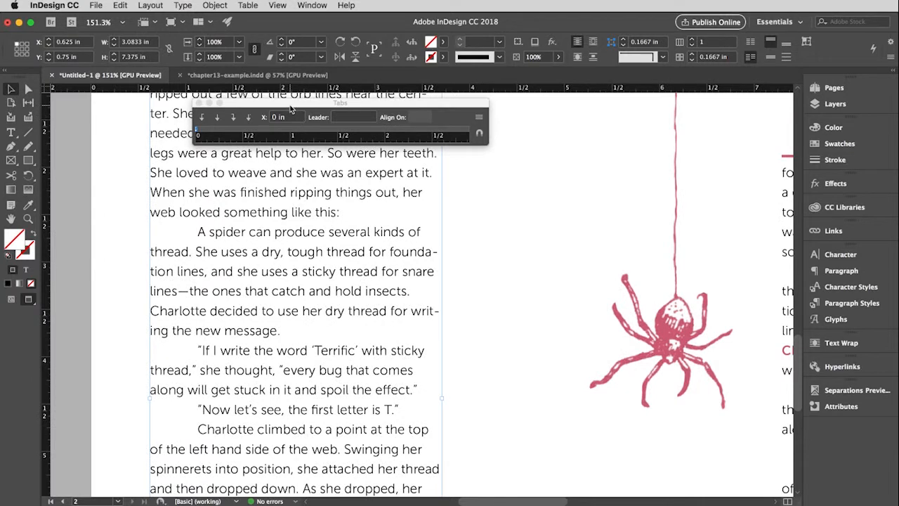
left_click_drag(290, 104, 245, 170)
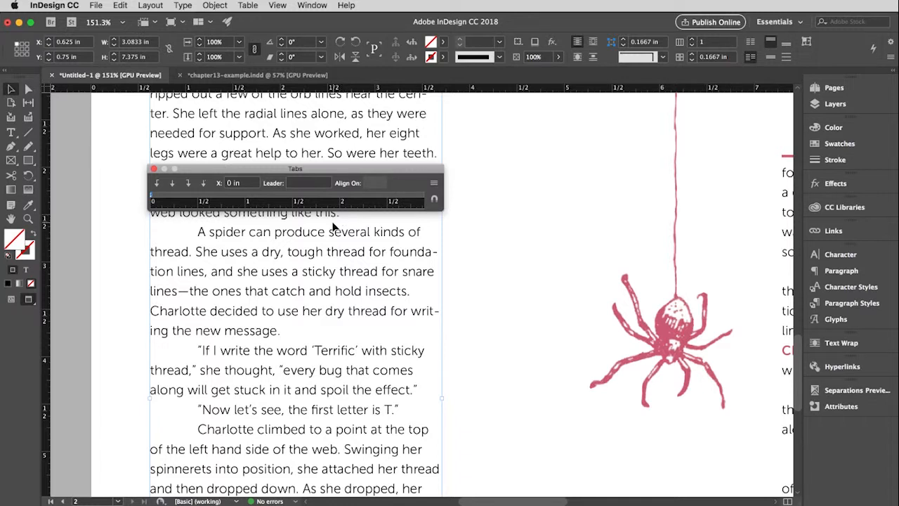
scroll(198, 212, "up", 1)
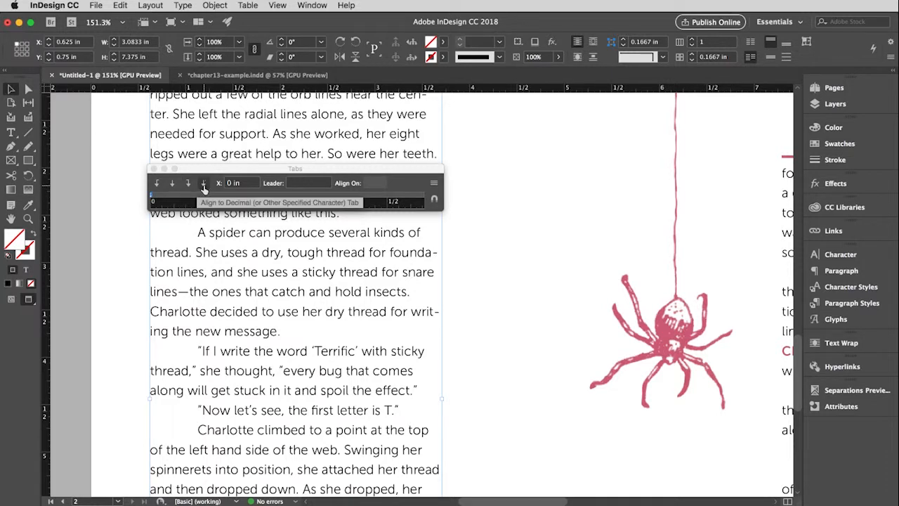
- Add a left-justified tab stop at about 0.31 in to the selected text frame
left_click(157, 185)
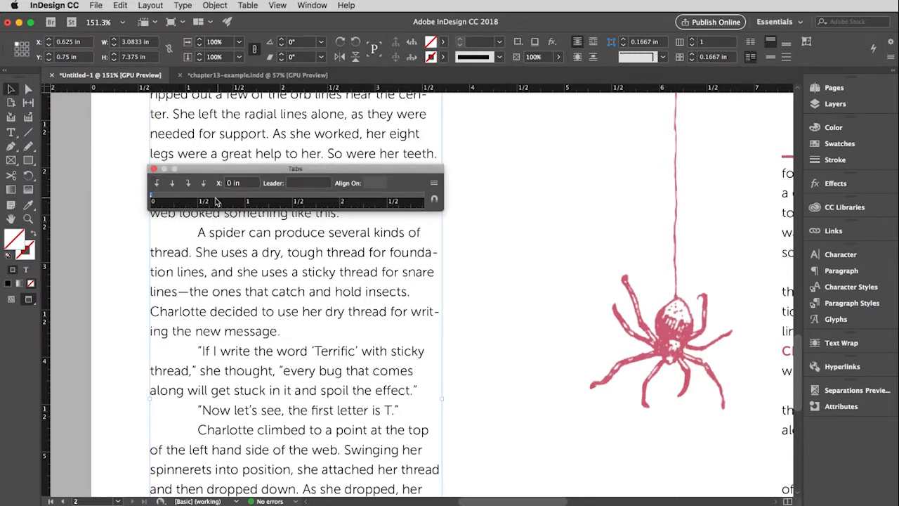
left_click(176, 196)
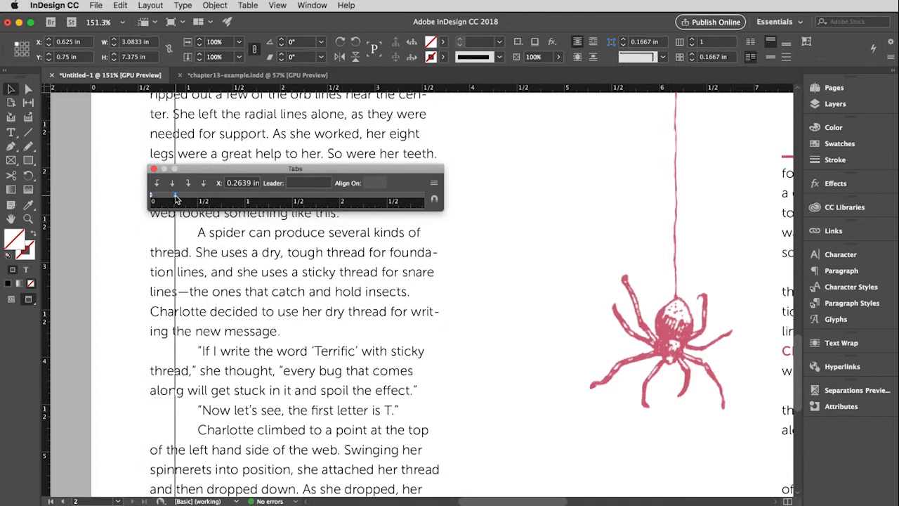
left_click_drag(176, 197, 180, 199)
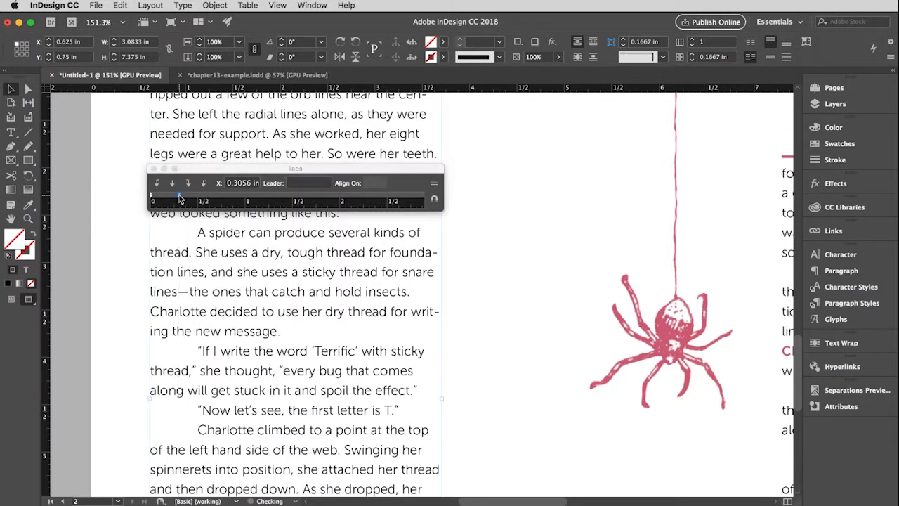
- Set the tab stop's position to exactly 0.3 in and close the Tabs ruler
left_click(252, 185)
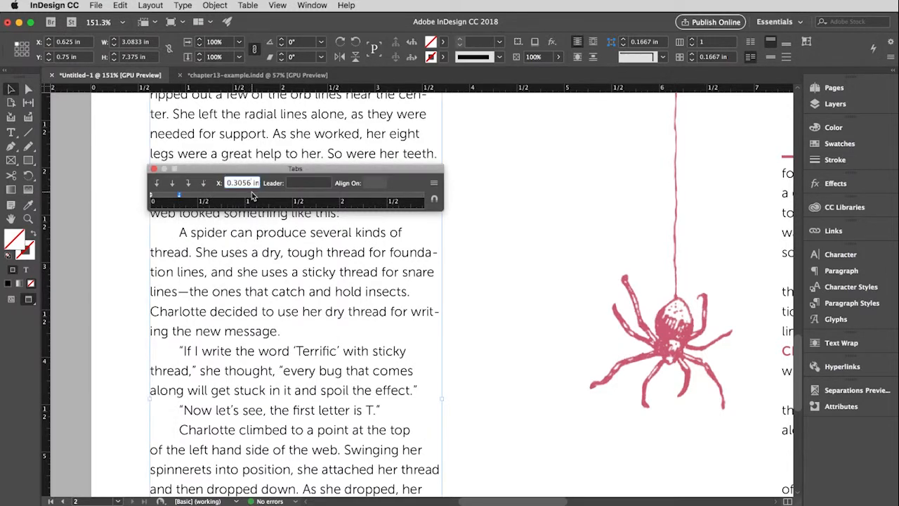
key("BackSpace")
key("BackSpace")
key("Return")
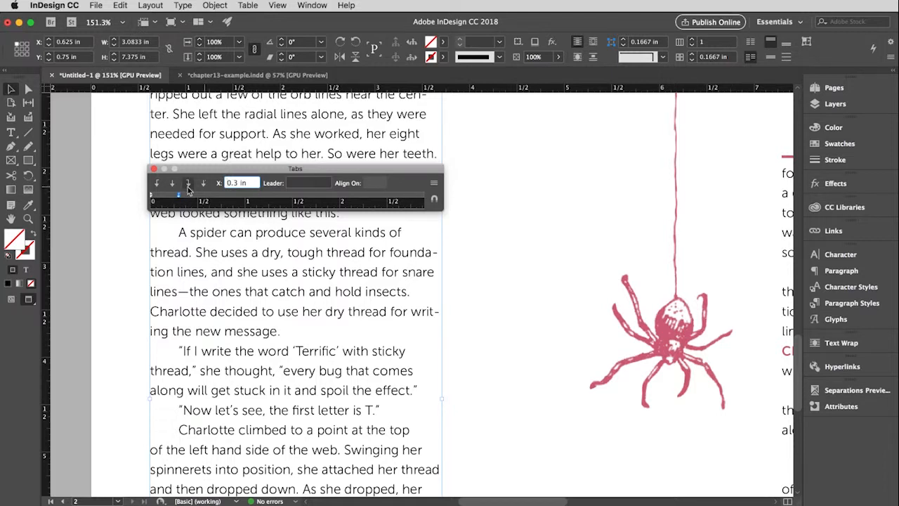
left_click(153, 171)
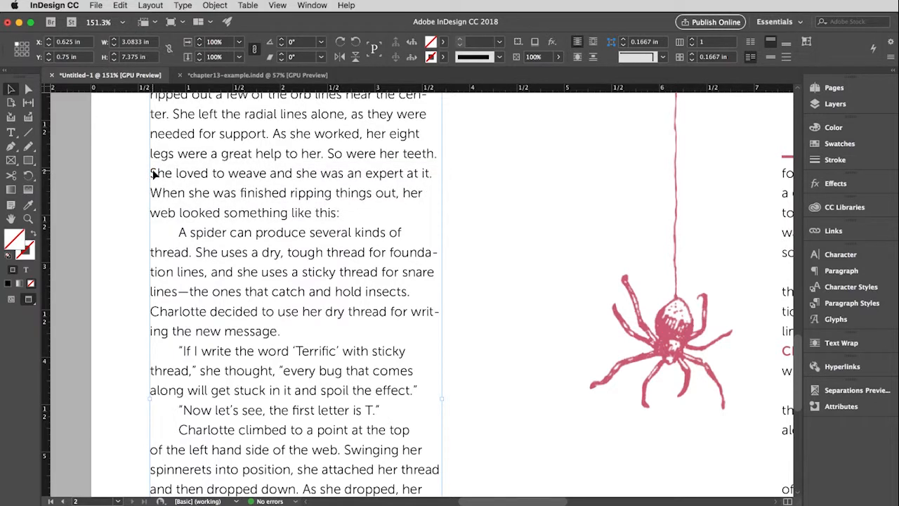
key("super+0")
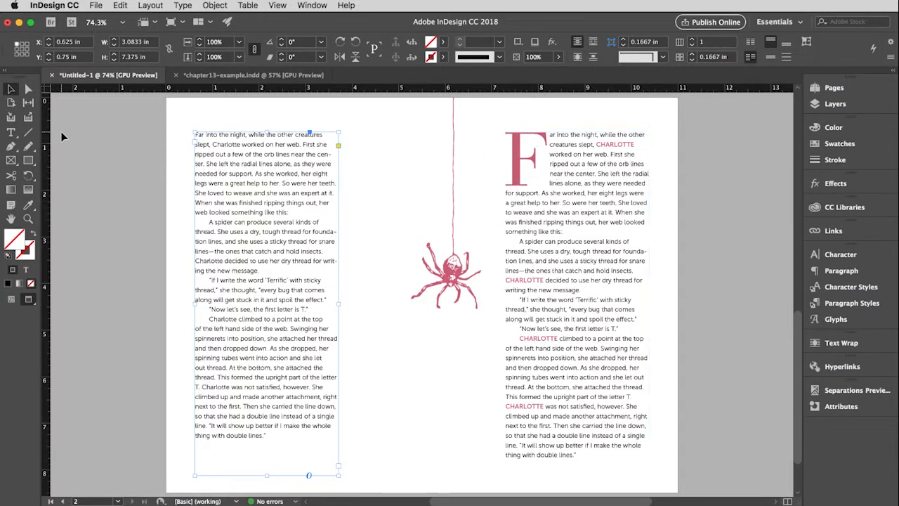
- Give the opening paragraph of page 2's first column a drop cap six lines deep
left_click(12, 134)
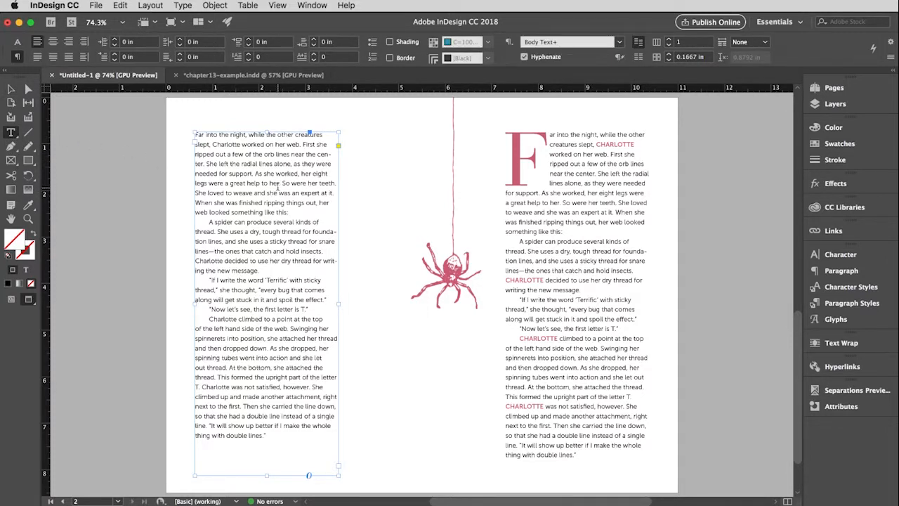
left_click(244, 163)
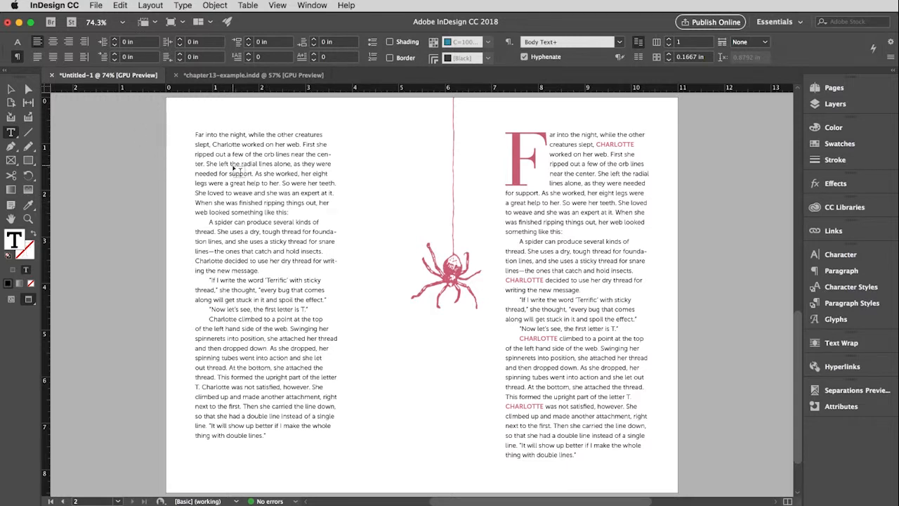
left_click(840, 275)
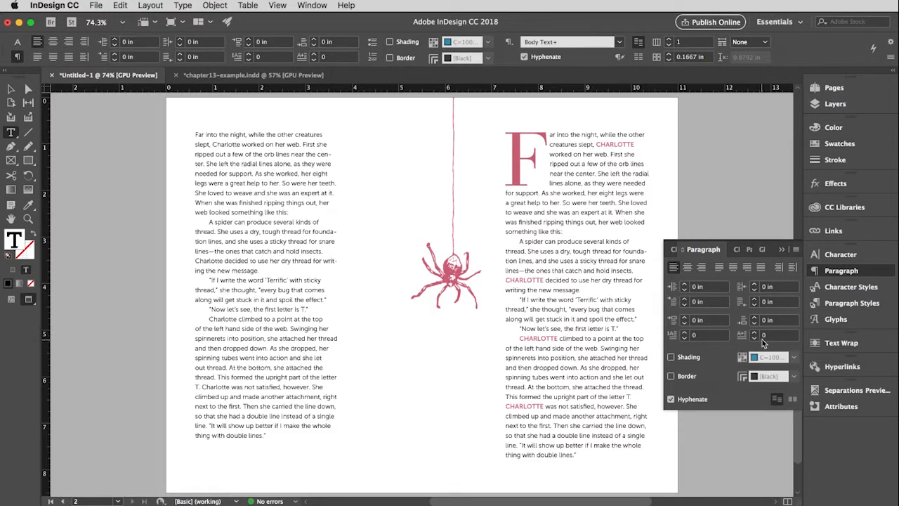
left_click(685, 334)
left_click(685, 334)
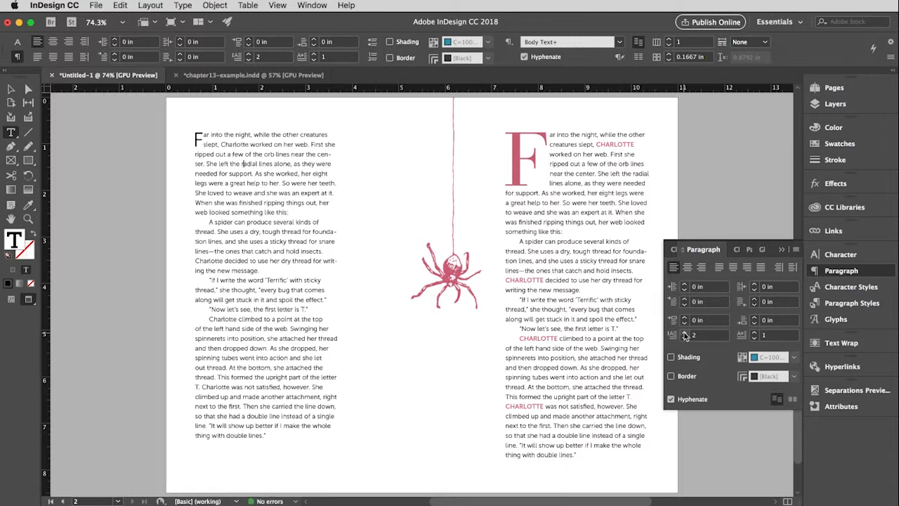
left_click(685, 333)
left_click(685, 333)
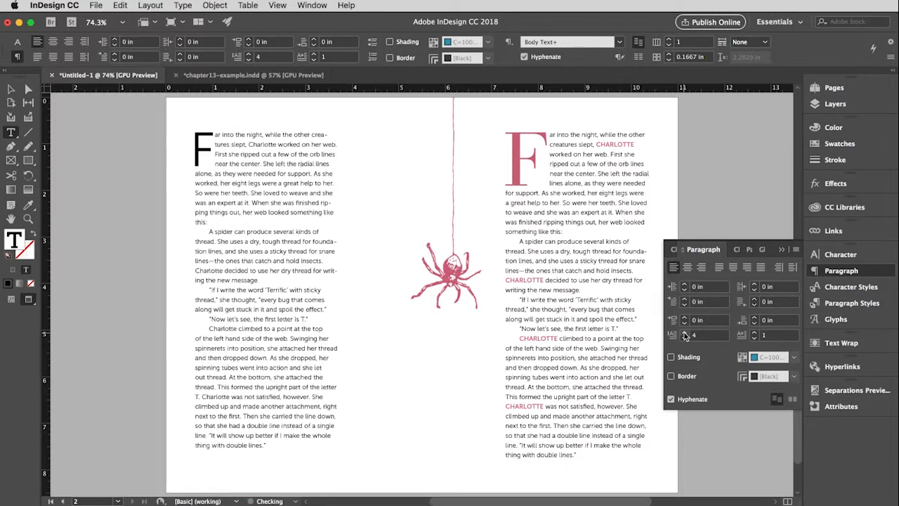
left_click(685, 334)
left_click(685, 333)
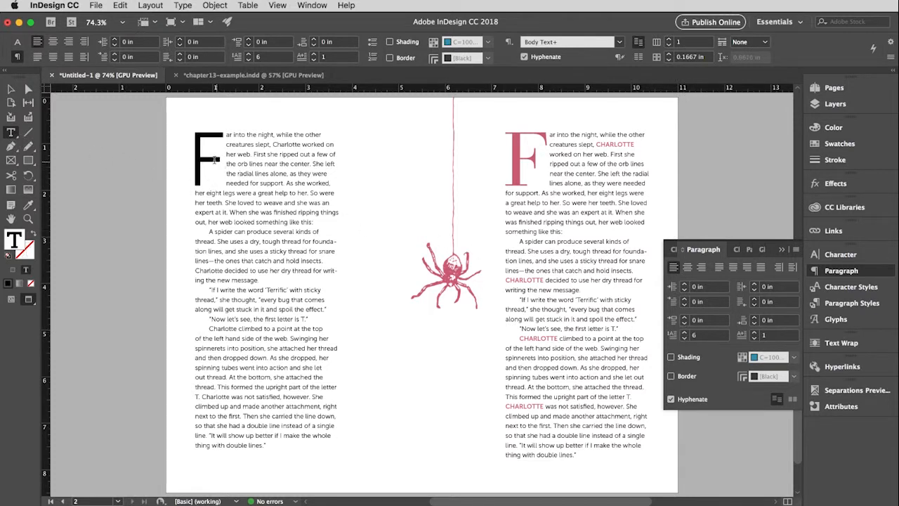
- Set the drop cap F in Bauer Bodoni and color it with the Charlotte Pink swatch
left_click_drag(222, 163, 200, 159)
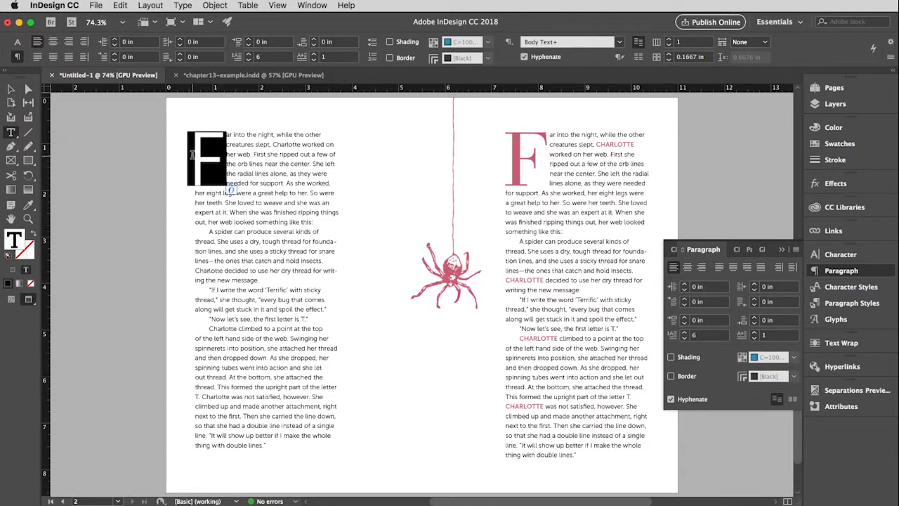
left_click(836, 256)
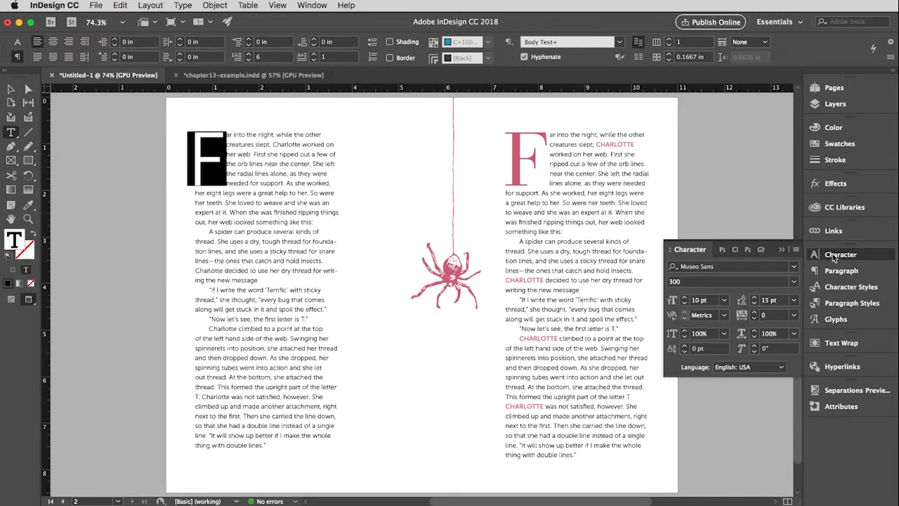
left_click(684, 268)
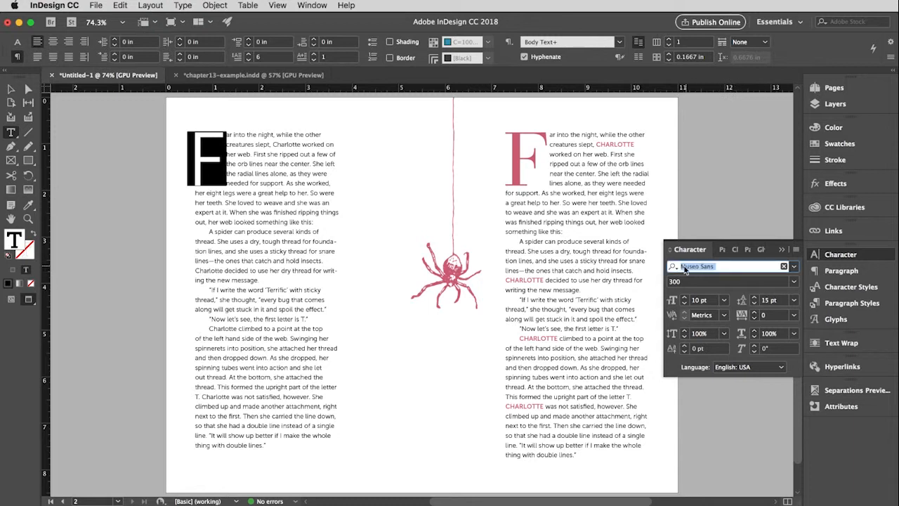
type("bau")
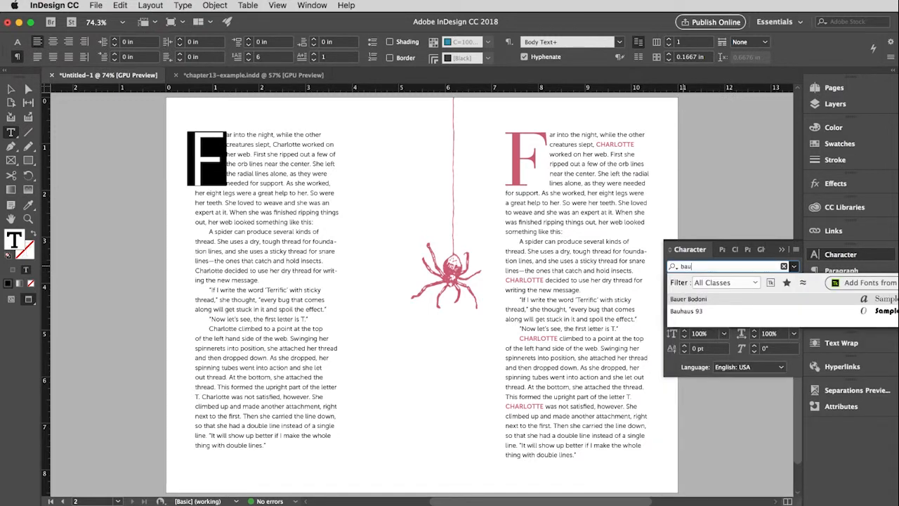
key("Return")
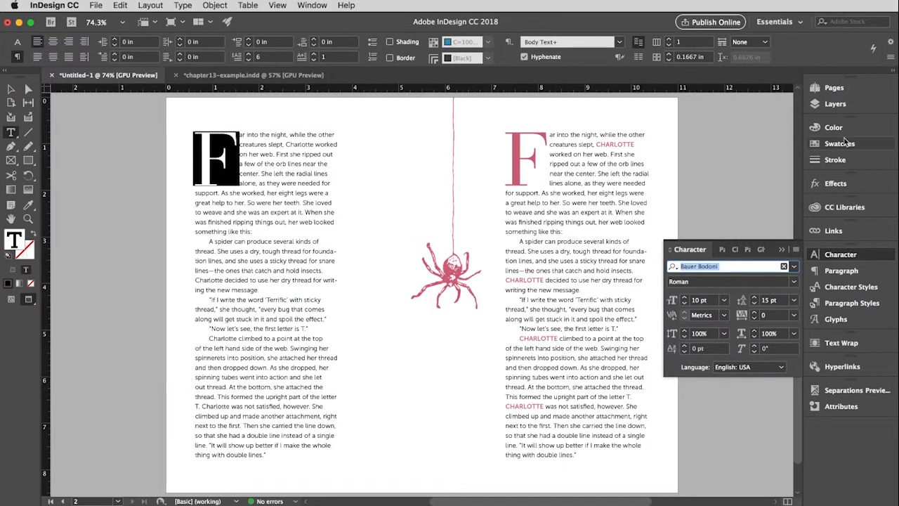
left_click(816, 145)
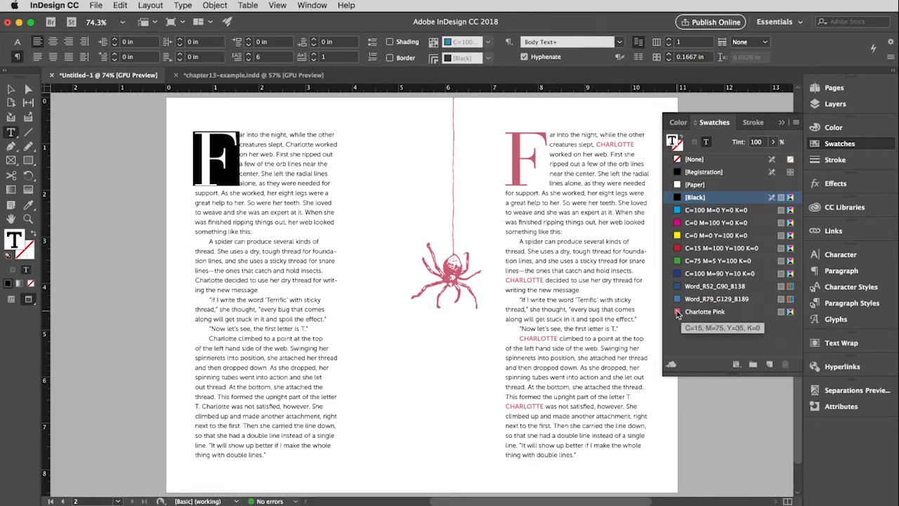
left_click(679, 313)
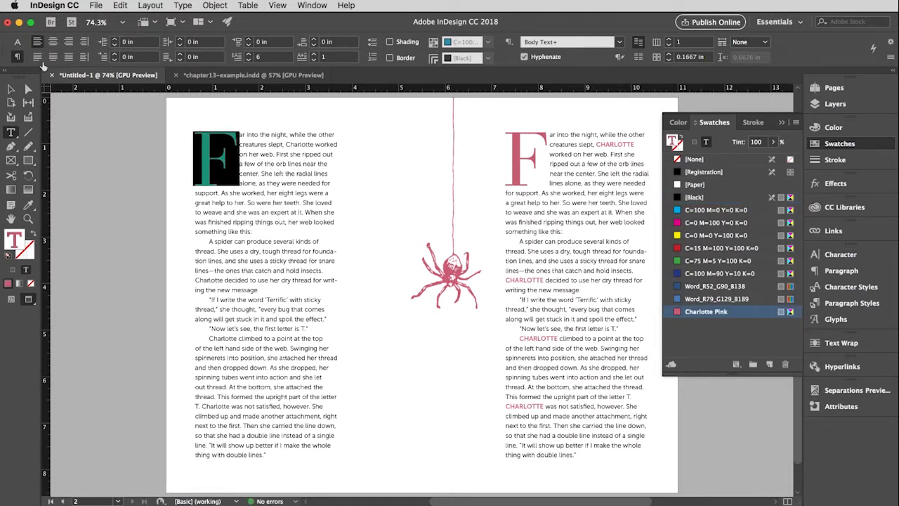
- Switch to charlotte.pdf in Preview, test the CHARLOTTE link before "was not satisfied" in Firefox, and return to the InDesign layout
left_click(11, 90)
left_click(112, 152)
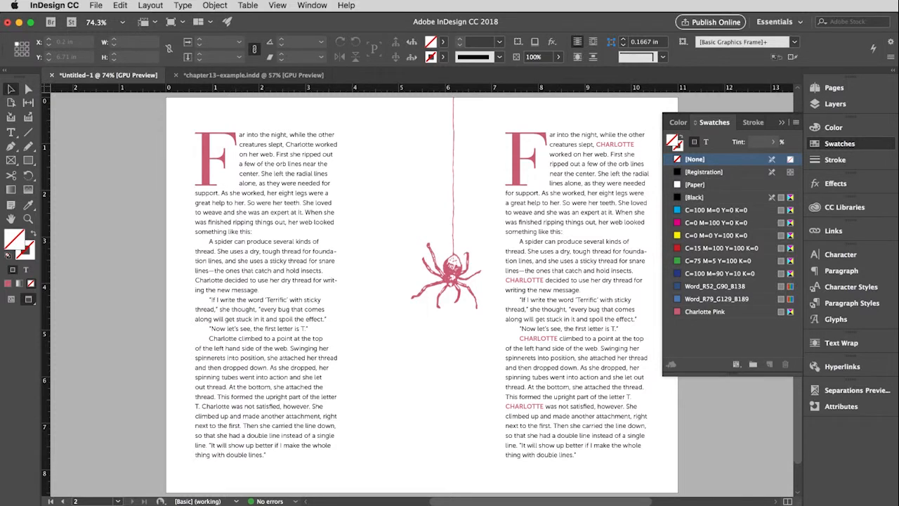
key("super+Tab")
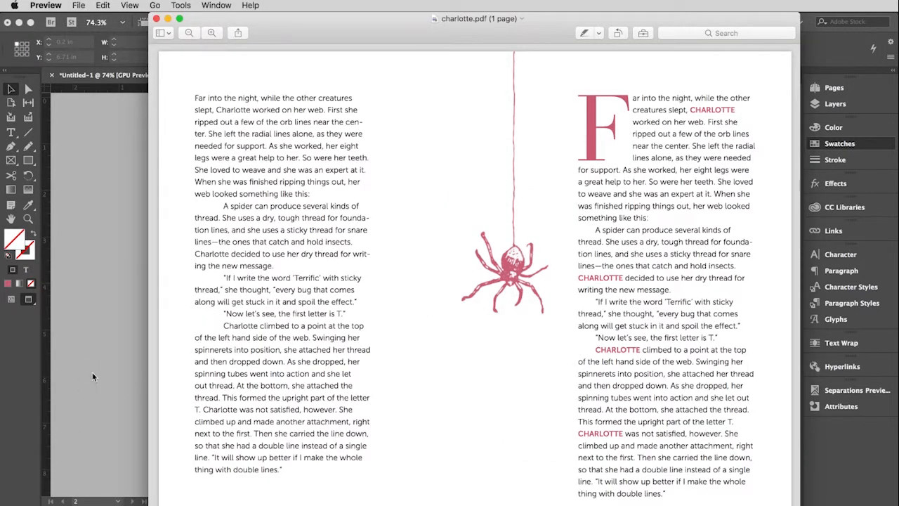
left_click_drag(626, 15, 572, 16)
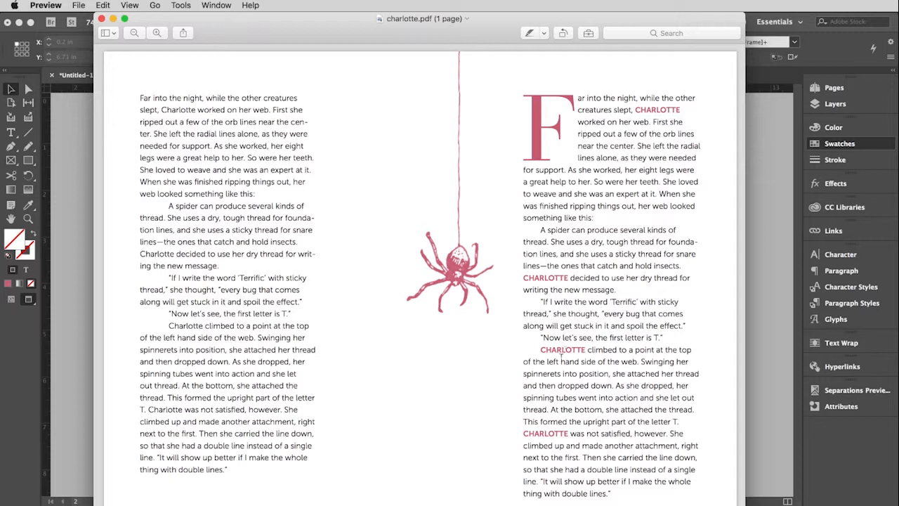
left_click(541, 437)
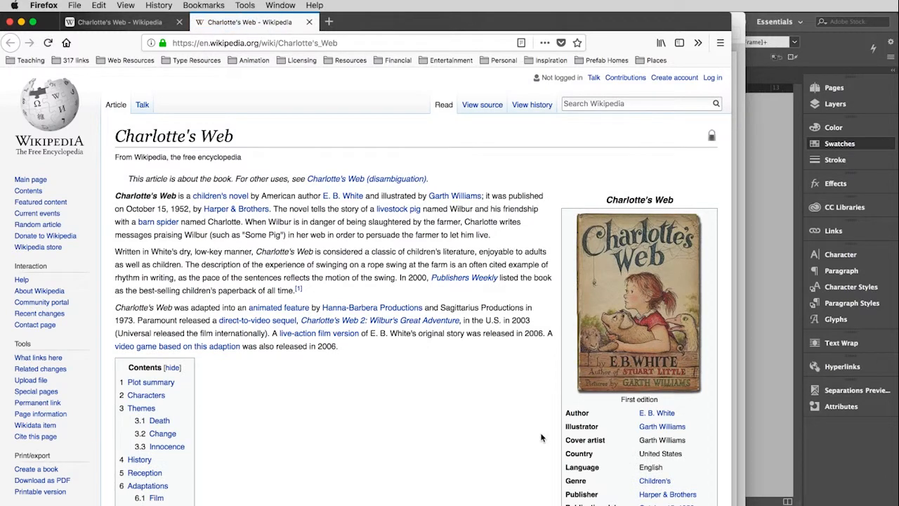
left_click(743, 483)
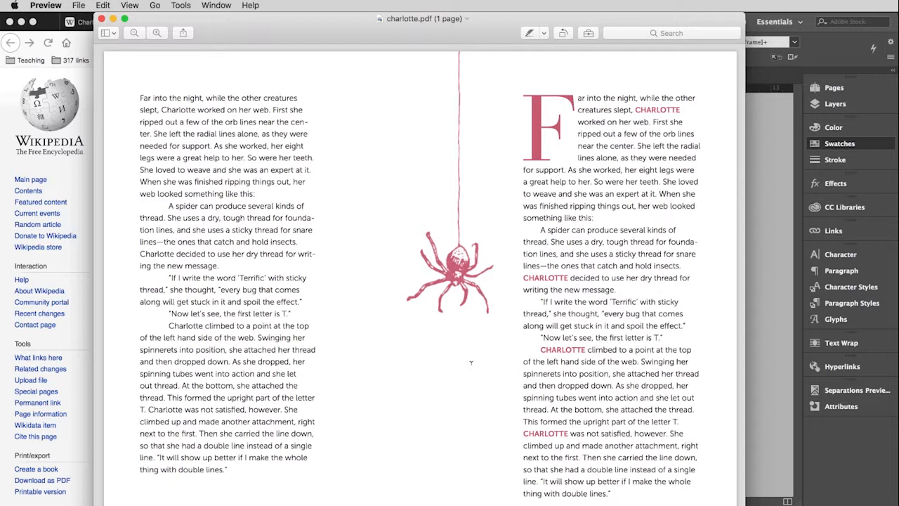
left_click(762, 363)
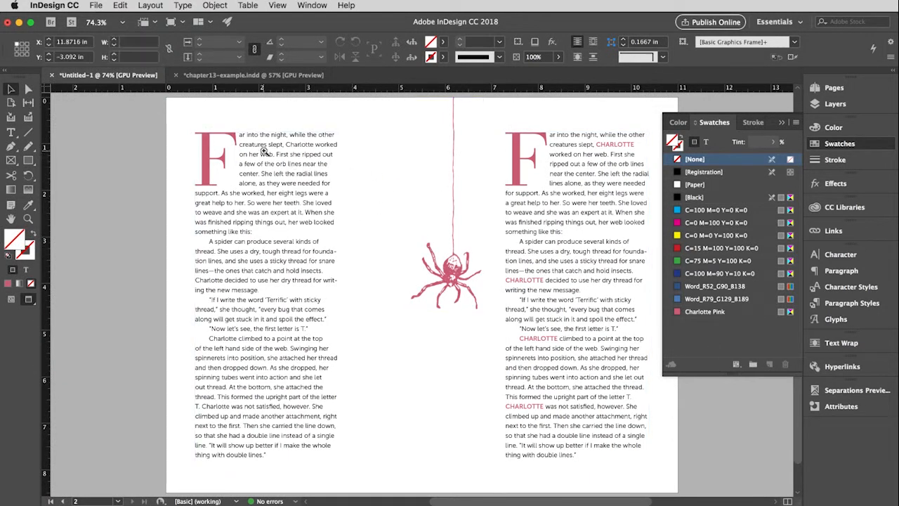
- Start a new hyperlink from the word Charlotte in the second line of the left column's opening paragraph
scroll(320, 181, "up", 2, "alt")
scroll(320, 181, "up", 4, "alt")
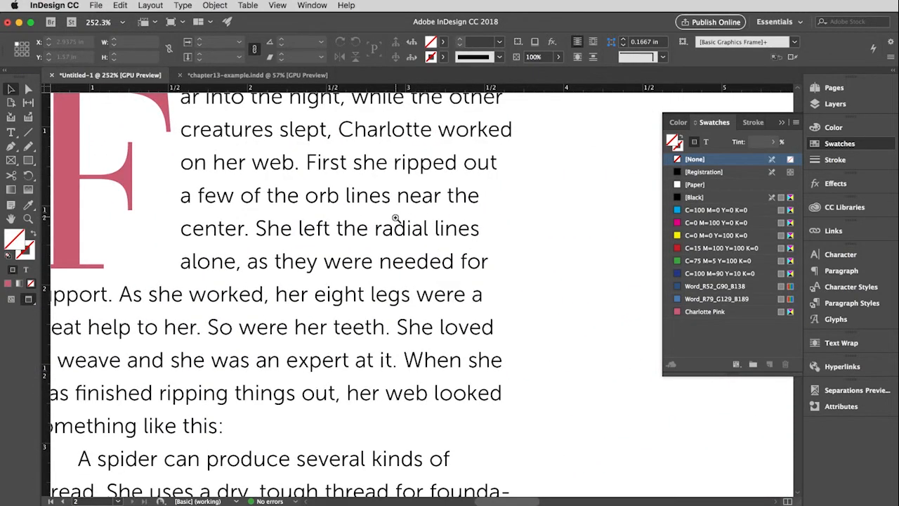
scroll(395, 218, "up", 3)
left_click_drag(444, 286, 470, 294)
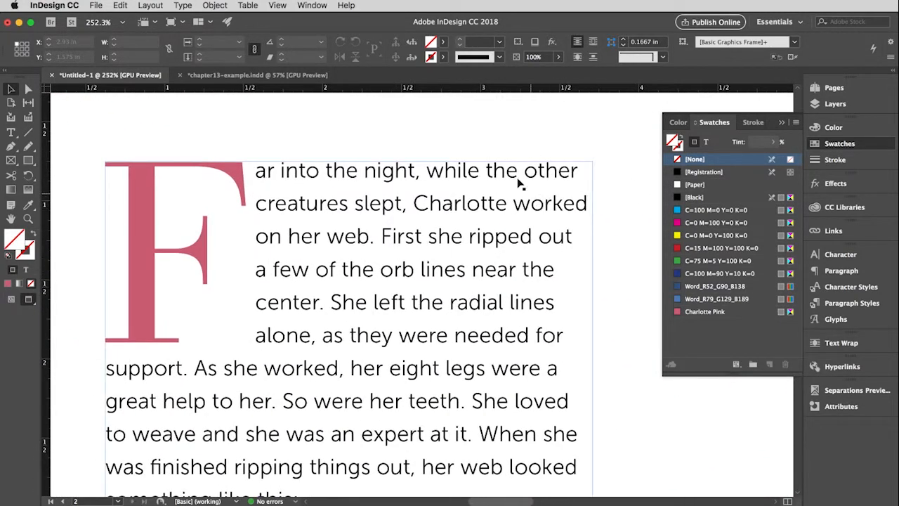
left_click(508, 123)
left_click(11, 132)
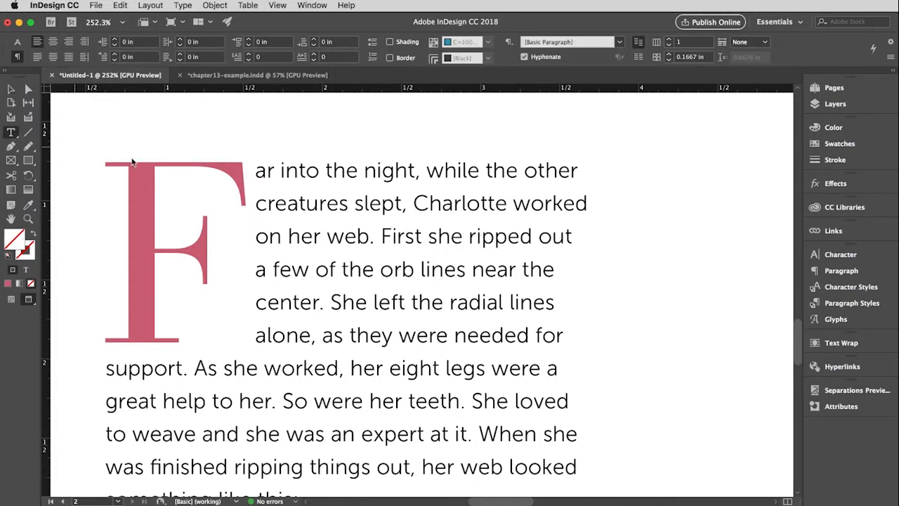
left_click_drag(415, 204, 503, 204)
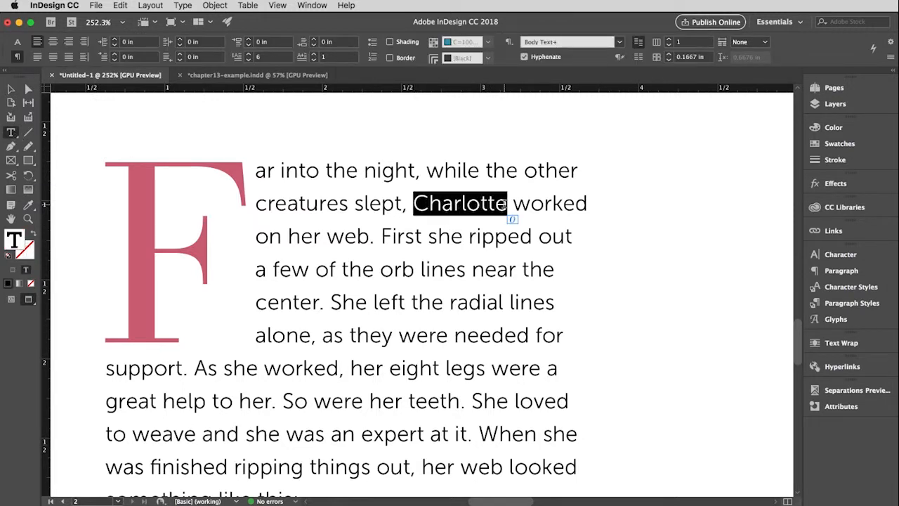
left_click(841, 367)
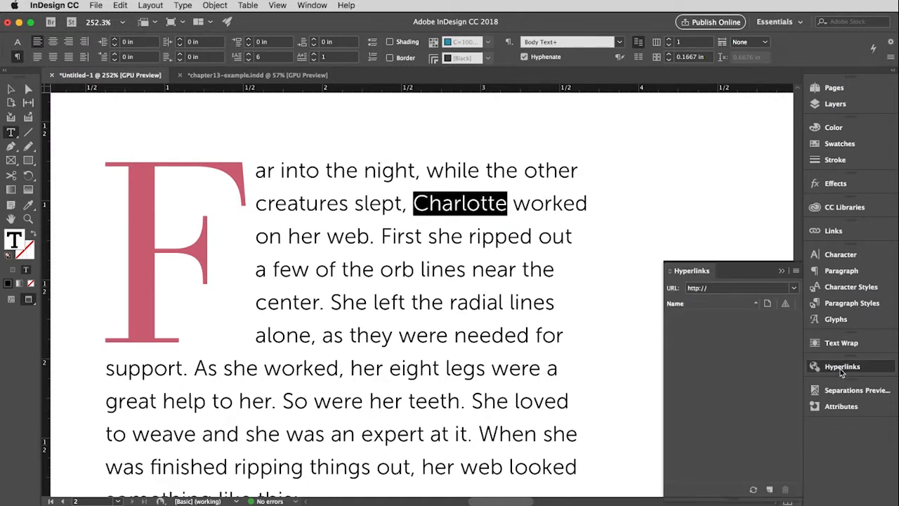
left_click(770, 491)
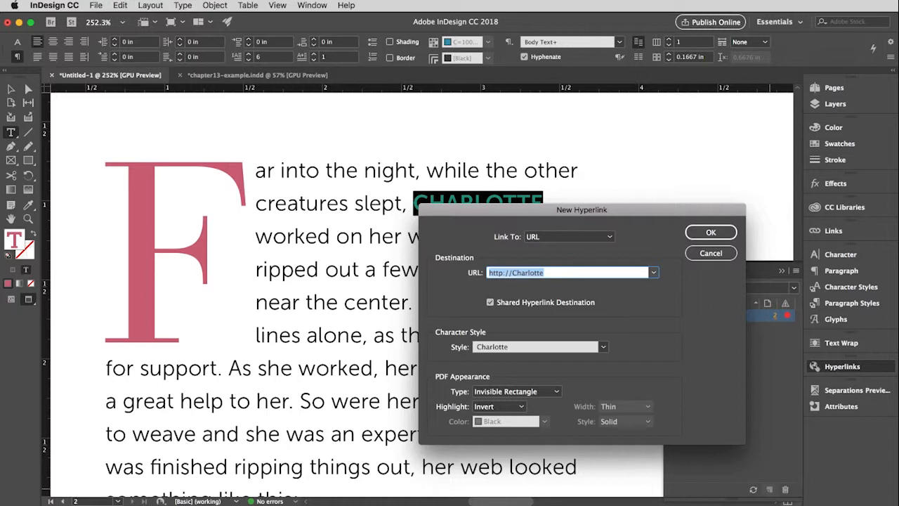
- Copy the Charlotte's Web article address from Wikipedia in Firefox and paste it as the new hyperlink's destination URL in InDesign
key("super+Tab")
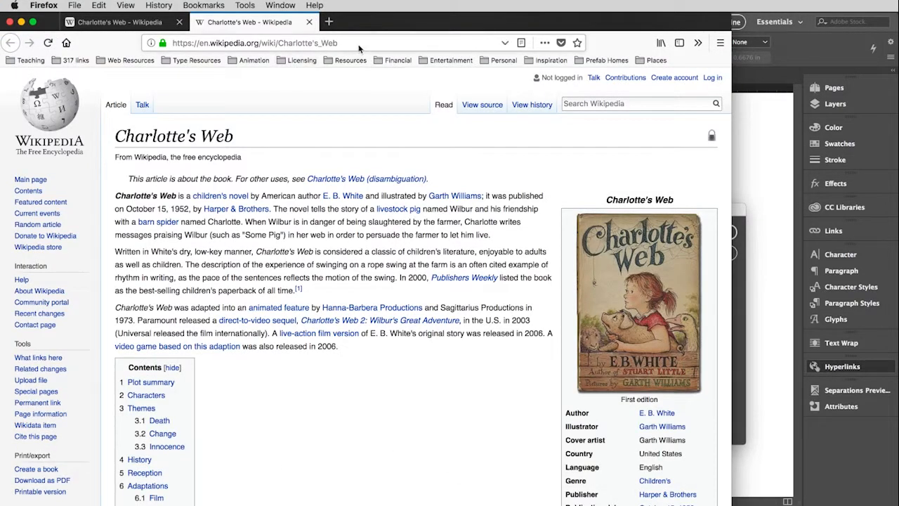
left_click_drag(359, 47, 147, 39)
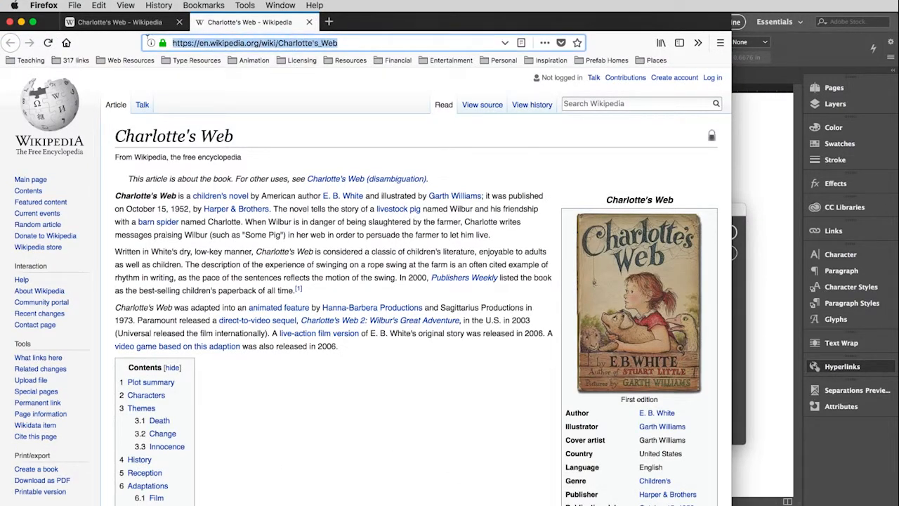
key("super+c")
left_click(738, 283)
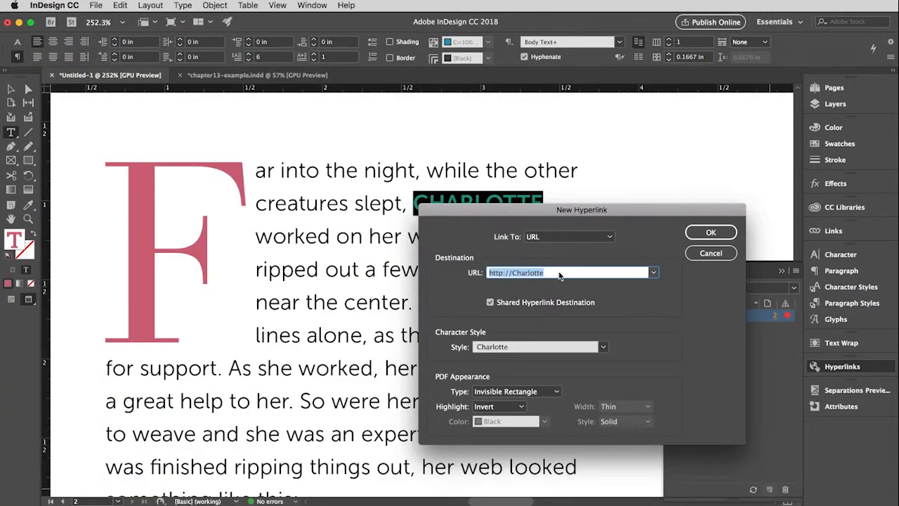
key("super+v")
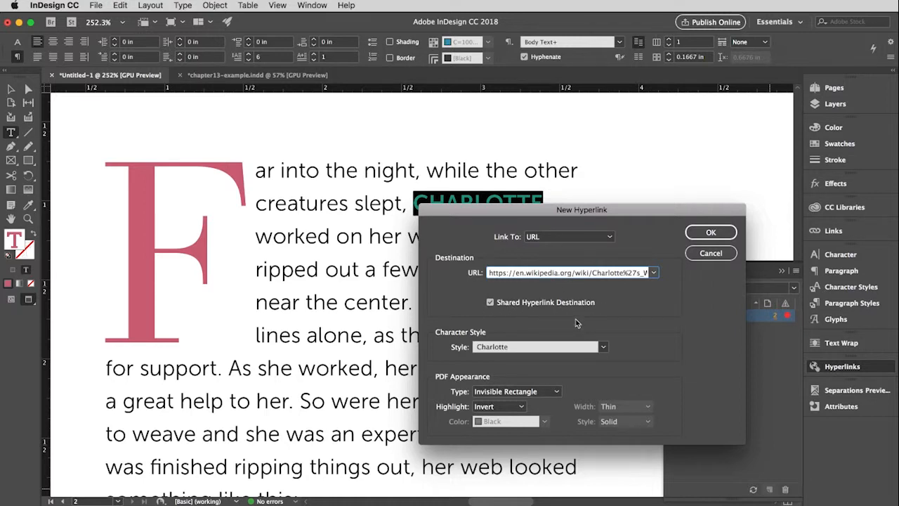
- Set the hyperlink's character style to [Same style], keep its PDF appearance as Invisible Rectangle, and create the link
left_click(585, 346)
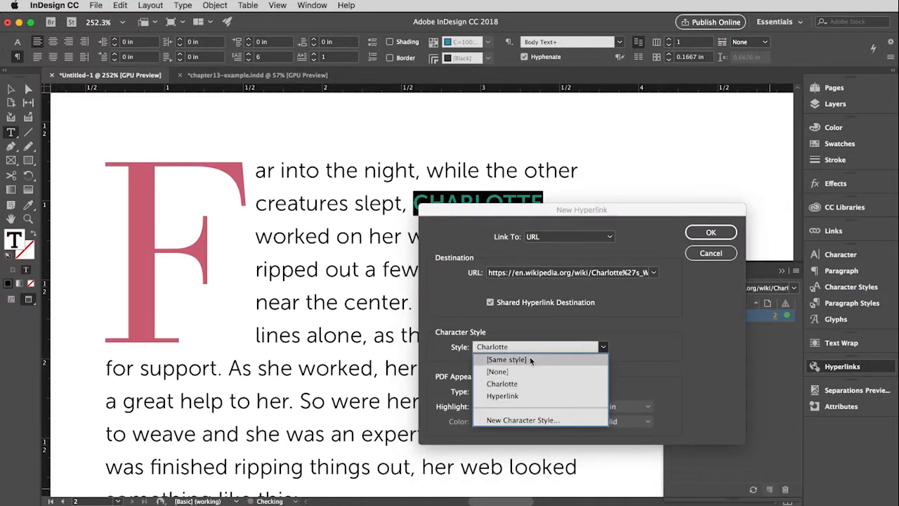
left_click(530, 359)
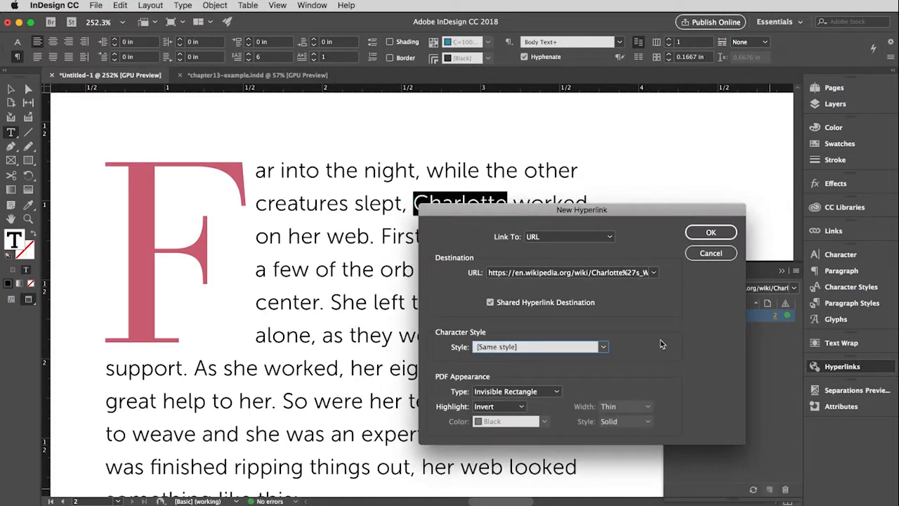
left_click(555, 392)
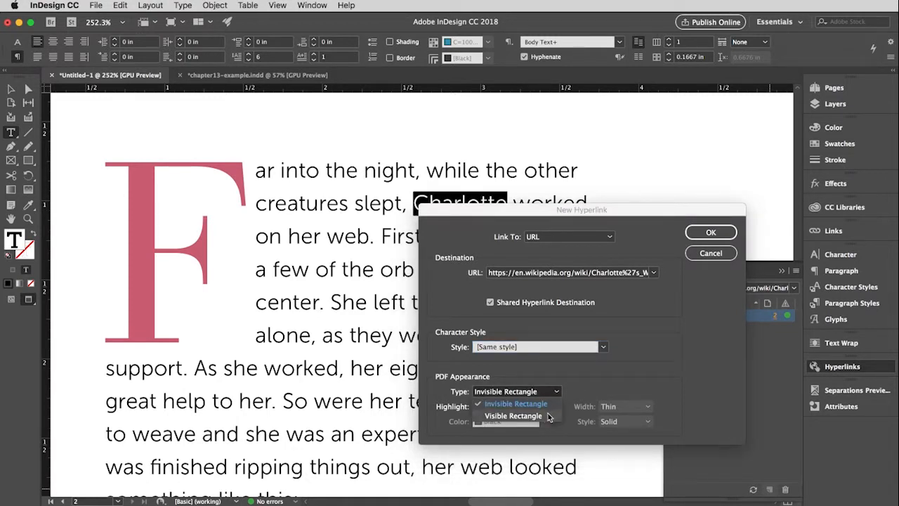
left_click(592, 386)
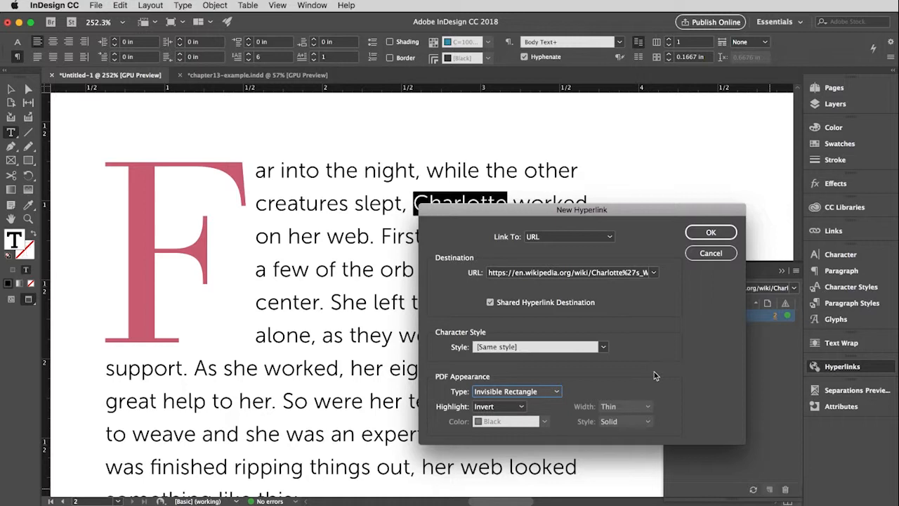
left_click(710, 233)
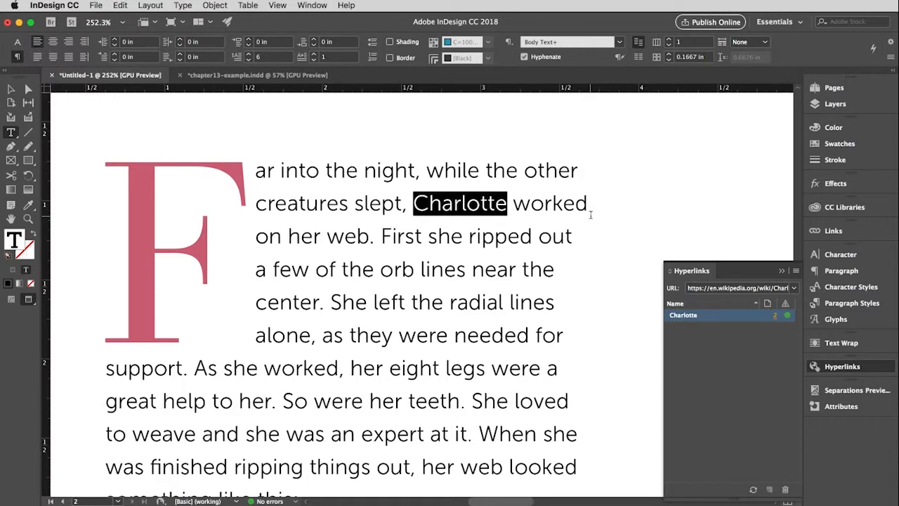
- Set the linked word Charlotte to the Museo Sans 500 weight and change its case to UPPERCASE
left_click(830, 258)
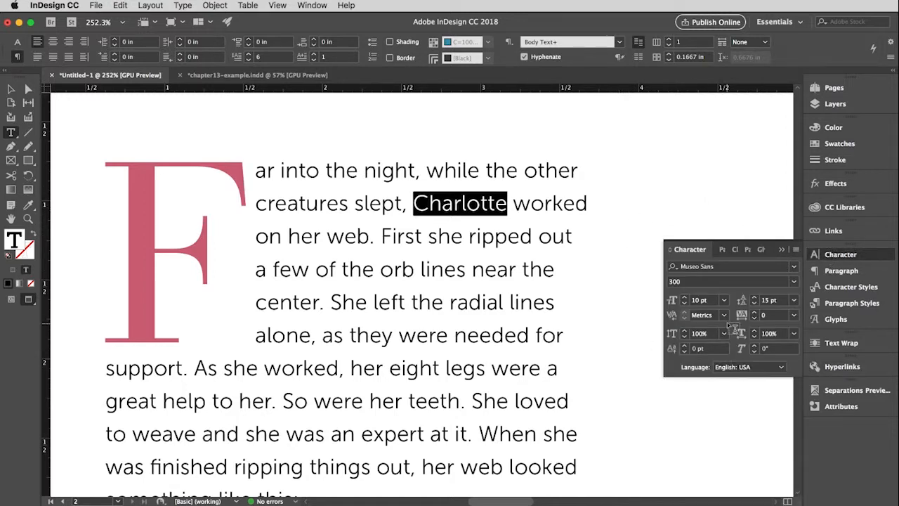
left_click(794, 283)
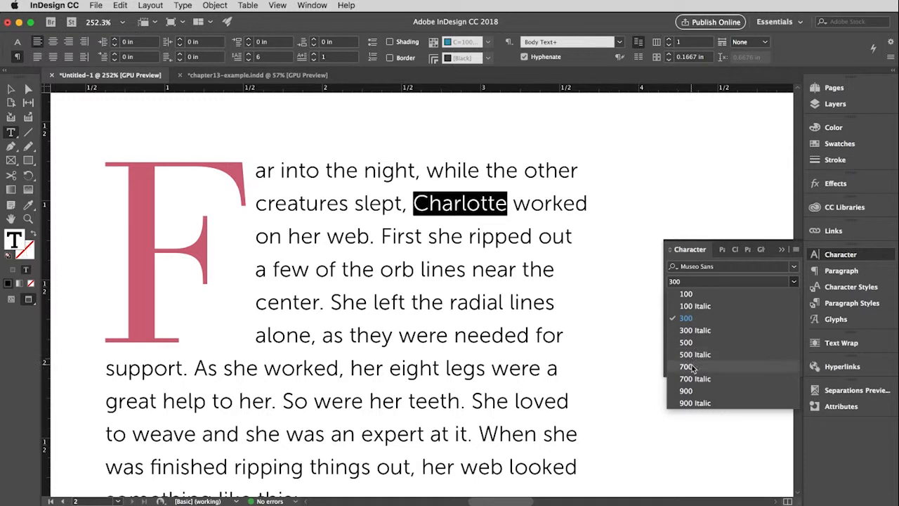
left_click(686, 342)
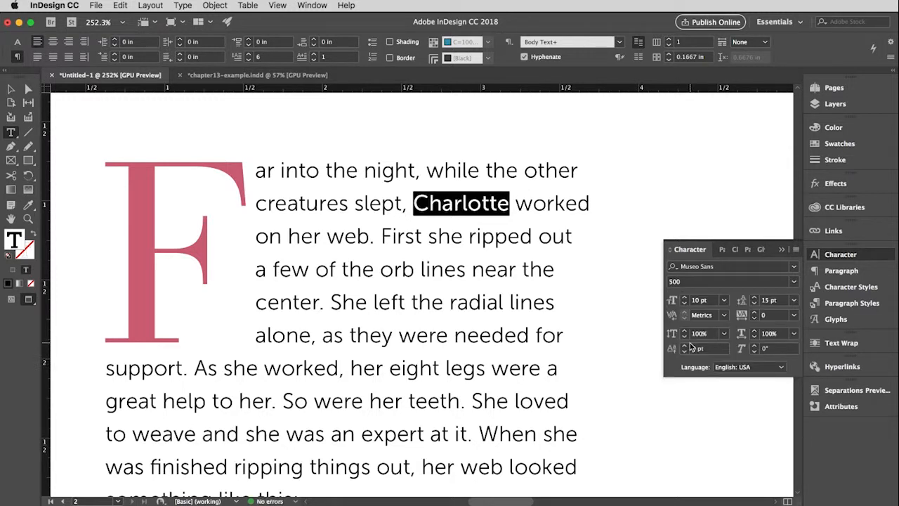
right_click(468, 209)
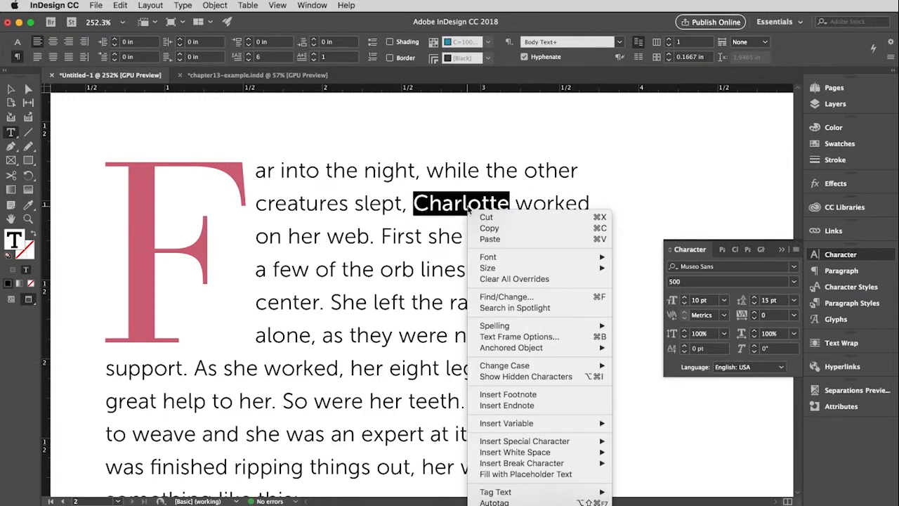
mouse_move(523, 365)
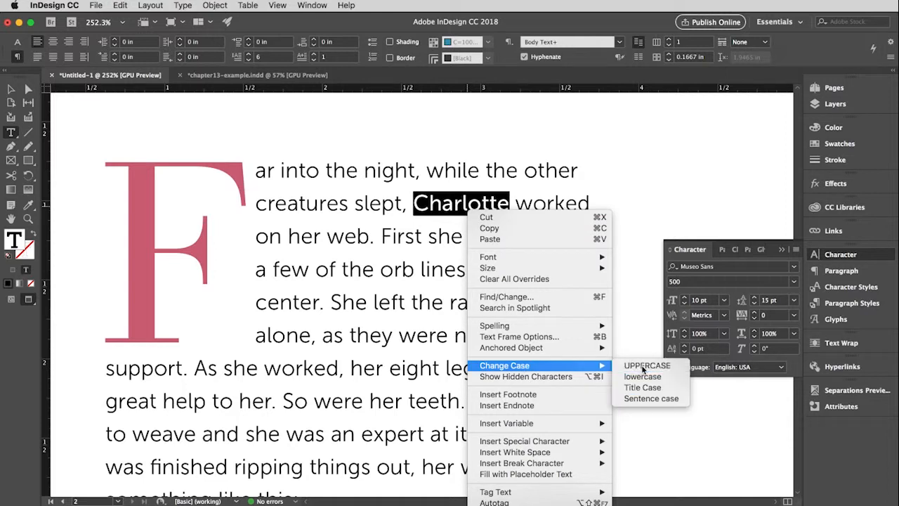
left_click(642, 367)
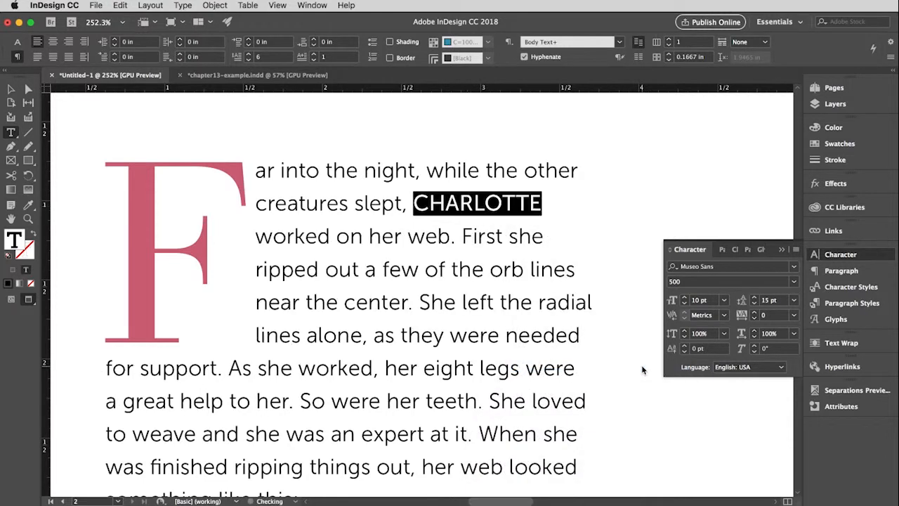
- Color the linked word CHARLOTTE with the Charlotte Pink swatch, collapse the swatches, and deselect the text
left_click(817, 144)
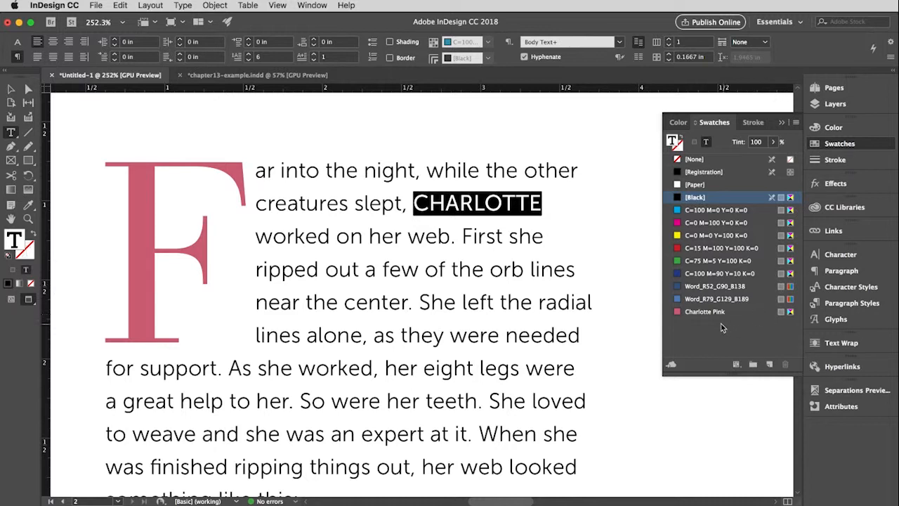
left_click(699, 311)
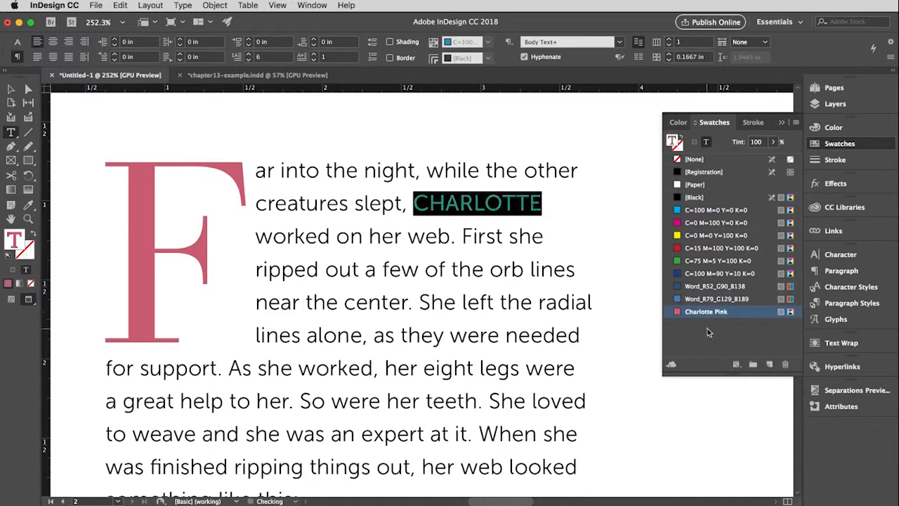
left_click(782, 122)
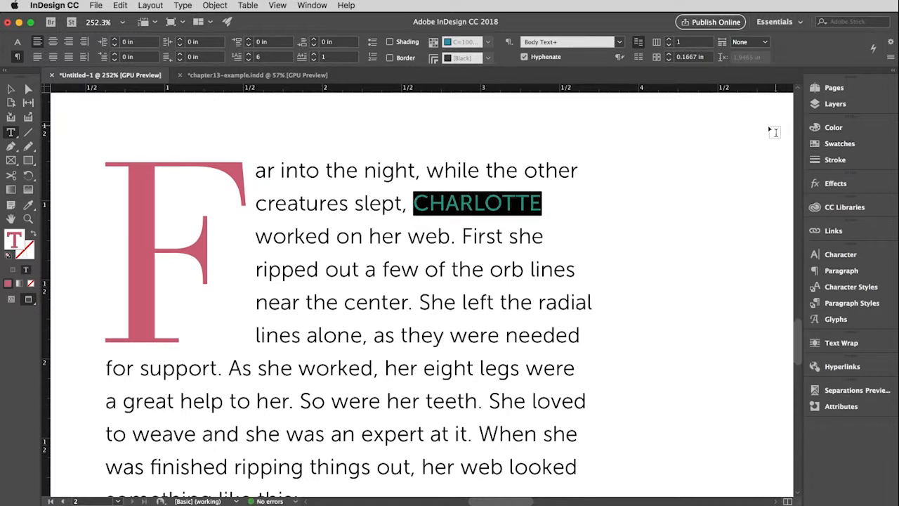
left_click(11, 89)
left_click(679, 249)
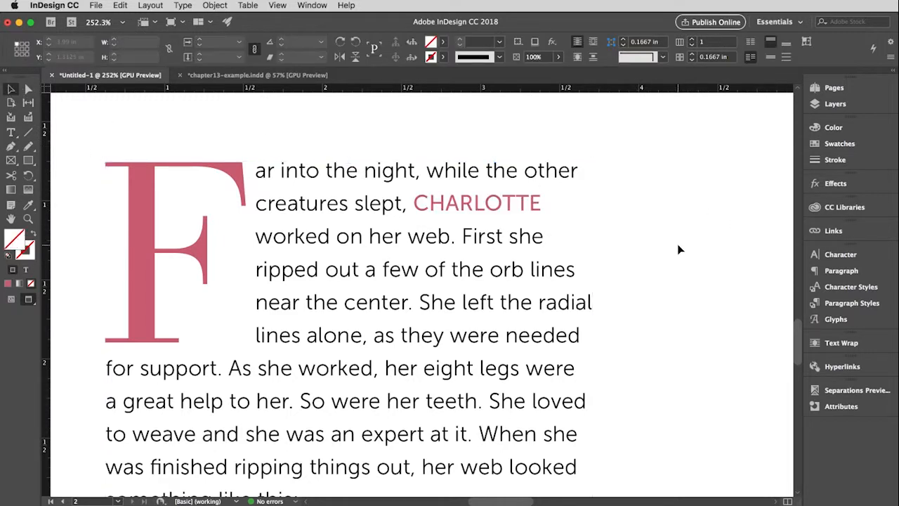